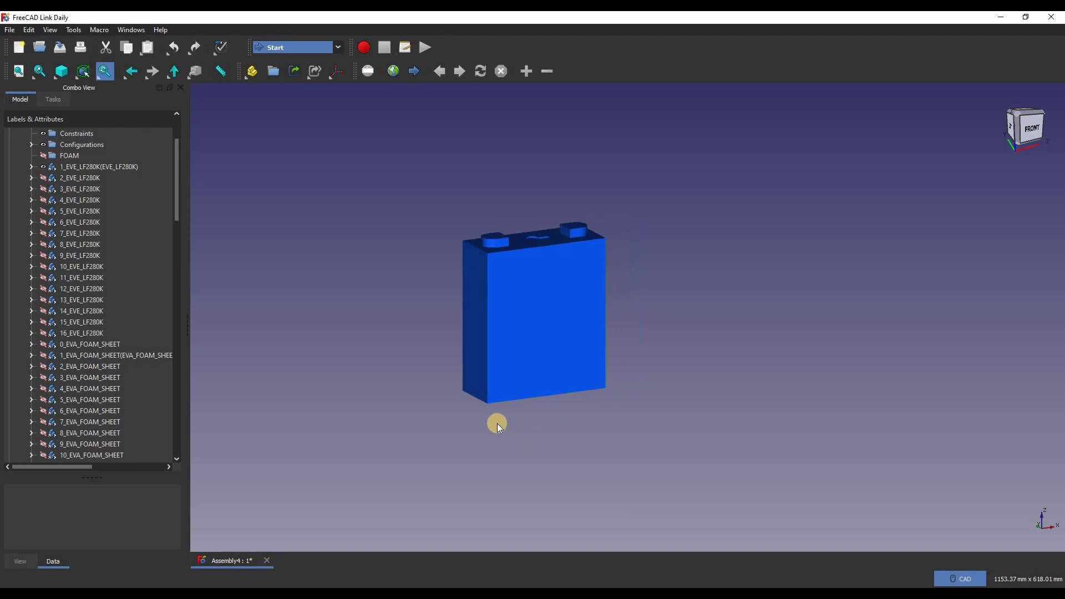
Step: Make cells 2_EVE_LF280K through 16_EVE_LF280K visible and frame the cell block
left_click(80, 178)
left_click(92, 333, "shift")
key("space")
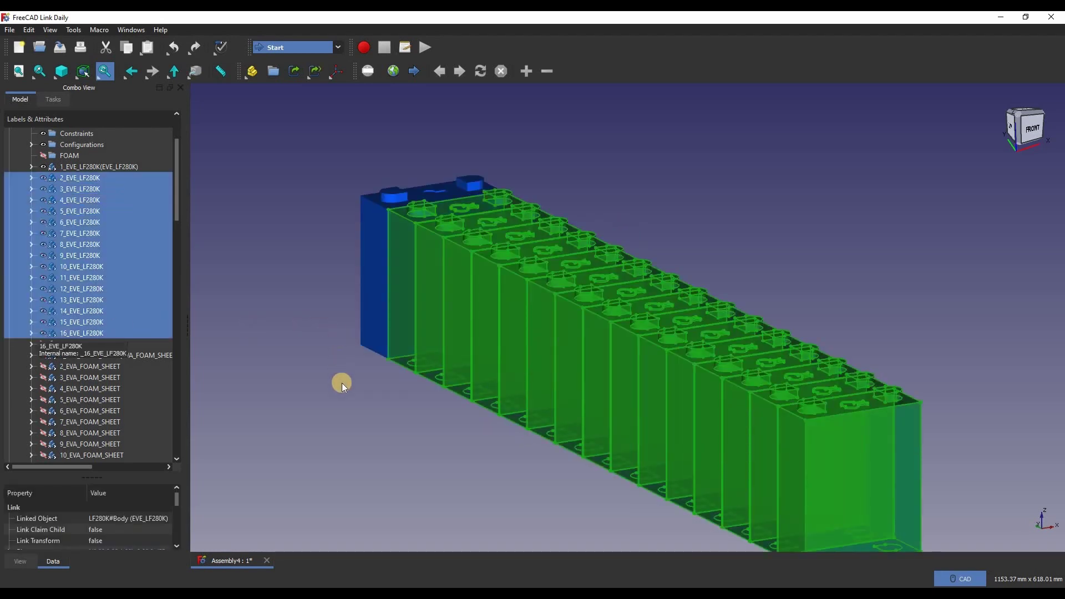
left_click(410, 420)
middle_click_drag(411, 420, 380, 310)
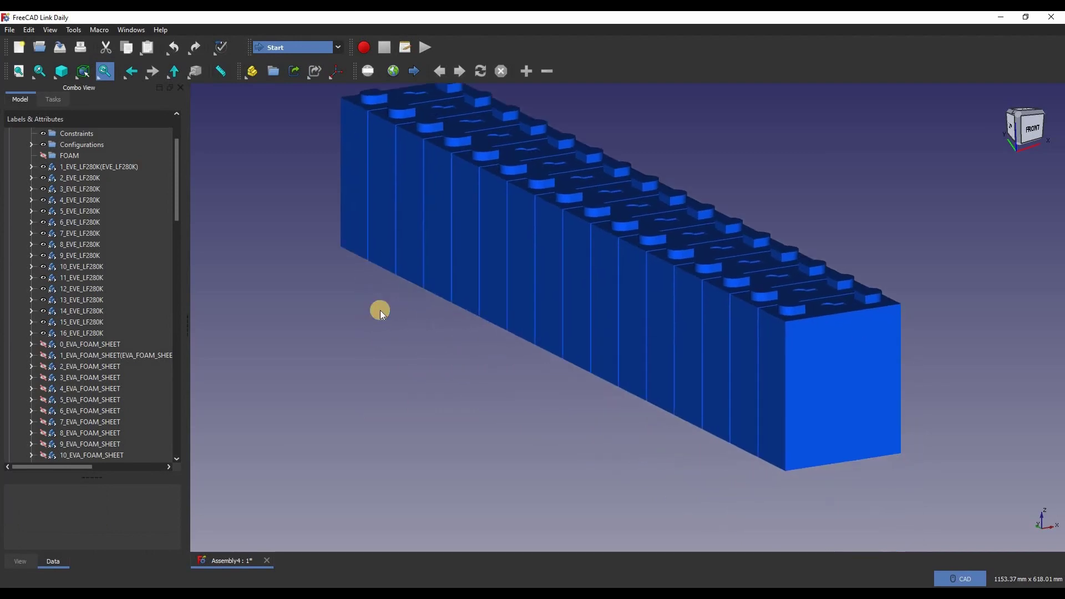
scroll(385, 314, "down", 3)
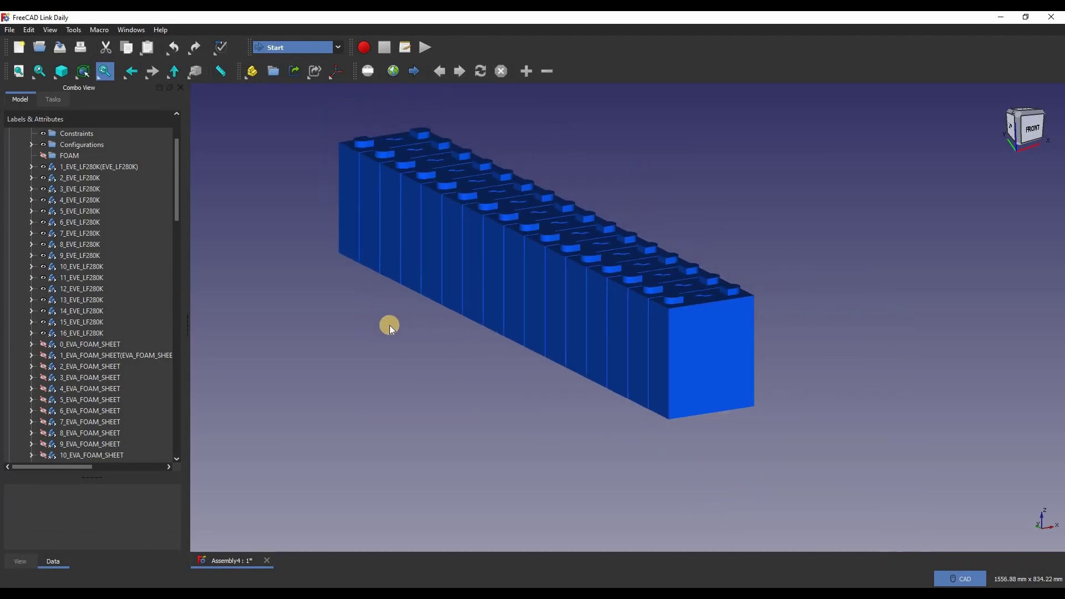
Step: Select all EVA foam sheets from 0_EVA_FOAM_SHEET onward, then select FIBREGLASS_SHEET_BASE
left_click(109, 345)
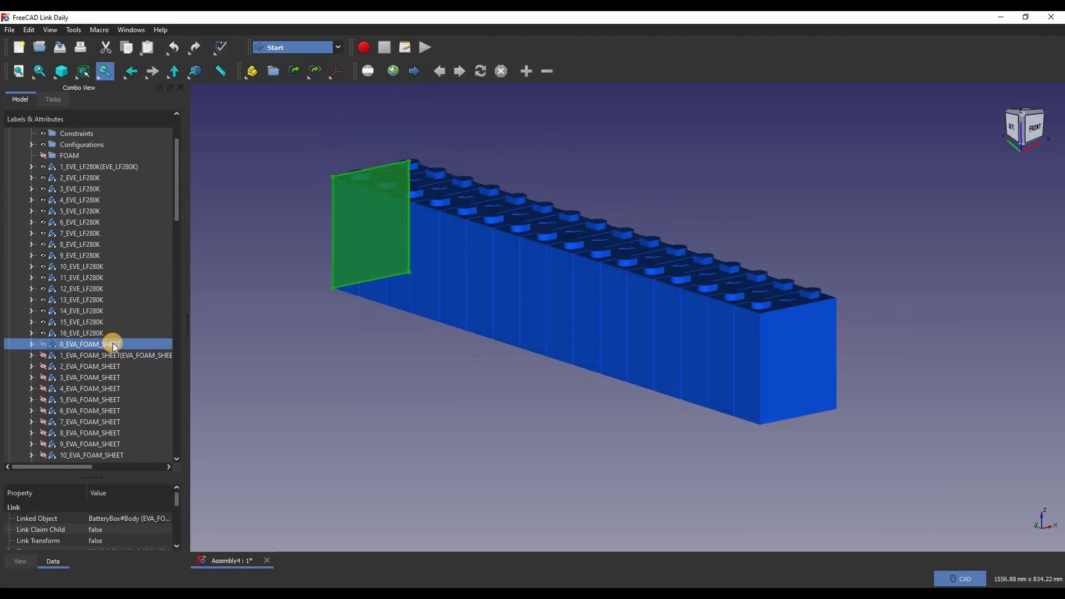
scroll(112, 343, "down", 3)
left_click(106, 432, "shift")
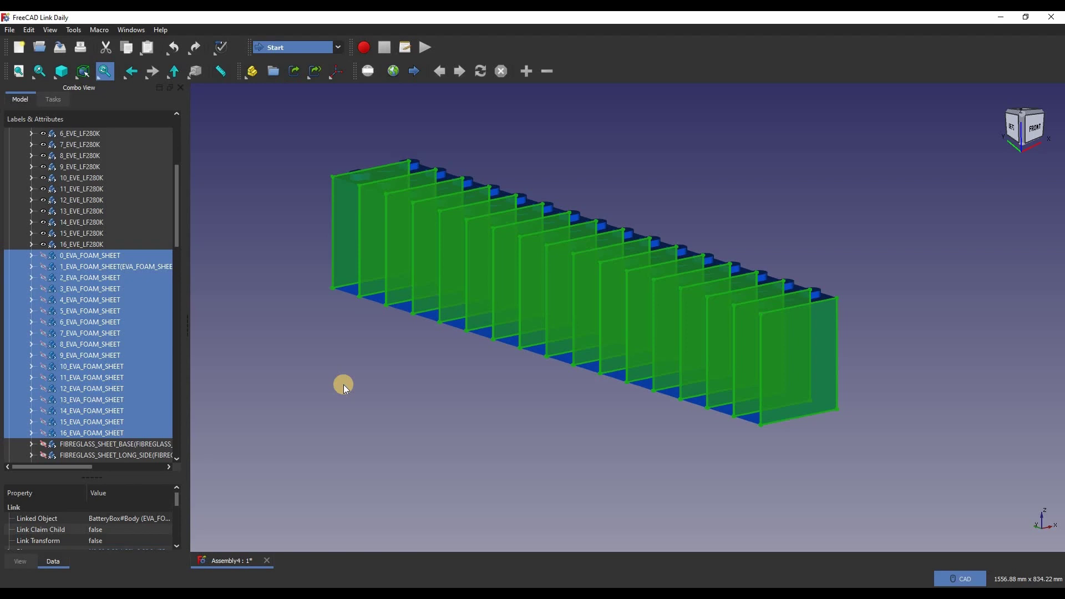
left_click(428, 408)
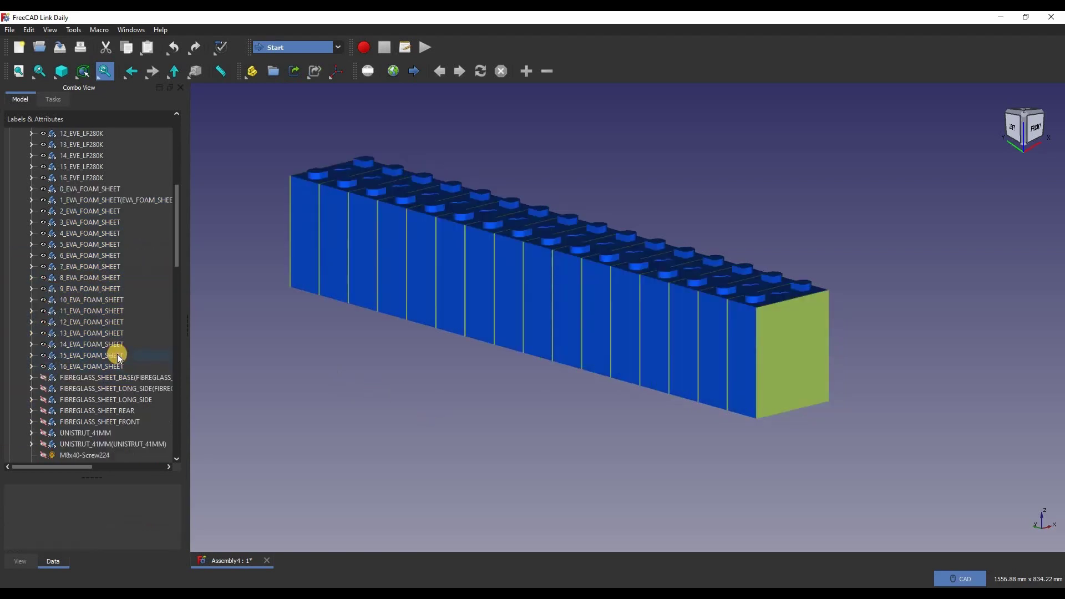
scroll(114, 344, "down", 2)
left_click(106, 334)
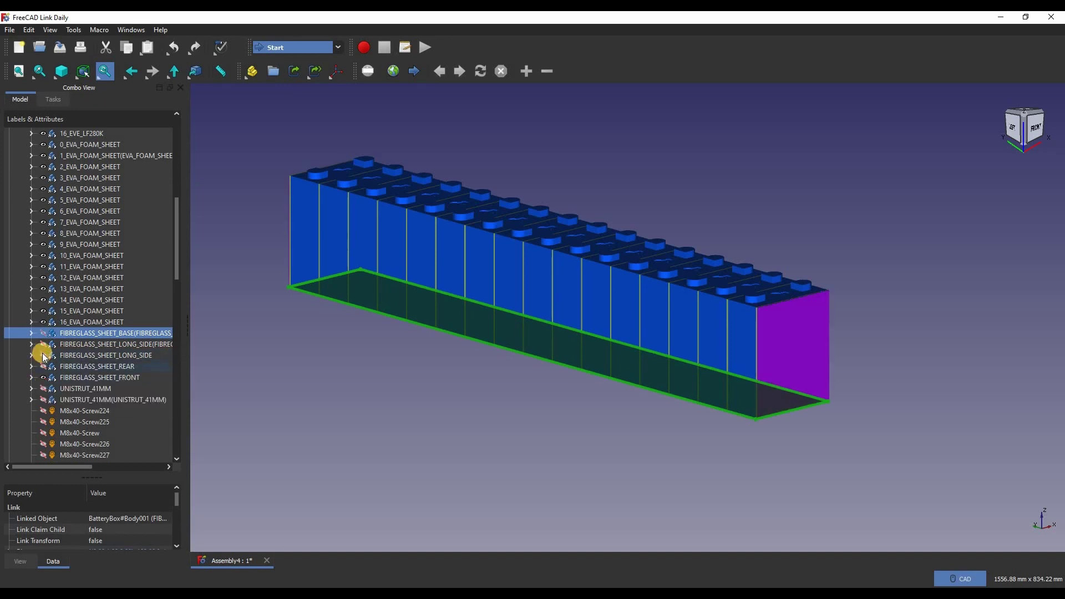
Step: Show the fibreglass long side sheet and orbit the box to a new angle
left_click(43, 356)
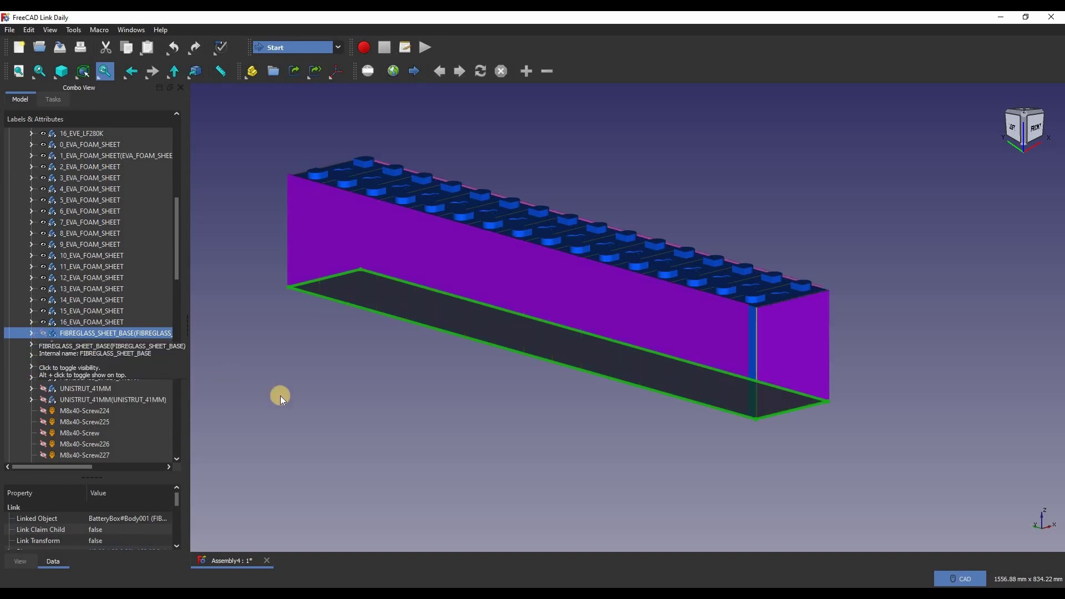
left_click(440, 415)
middle_click_drag(473, 411, 720, 454)
middle_click_drag(621, 448, 690, 441)
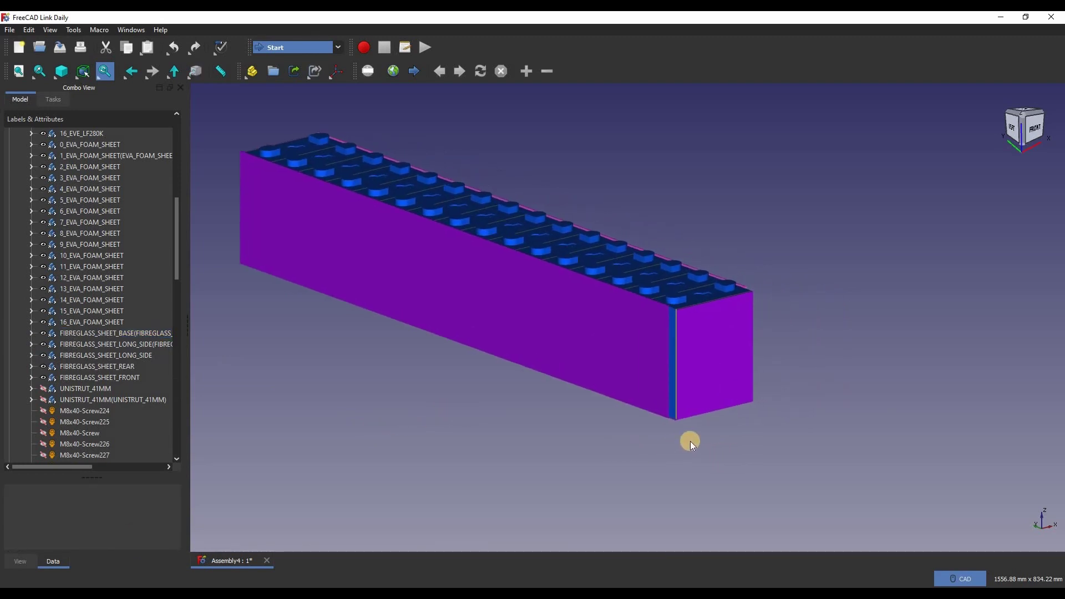
scroll(690, 441, "up", 3)
scroll(697, 427, "up", 2)
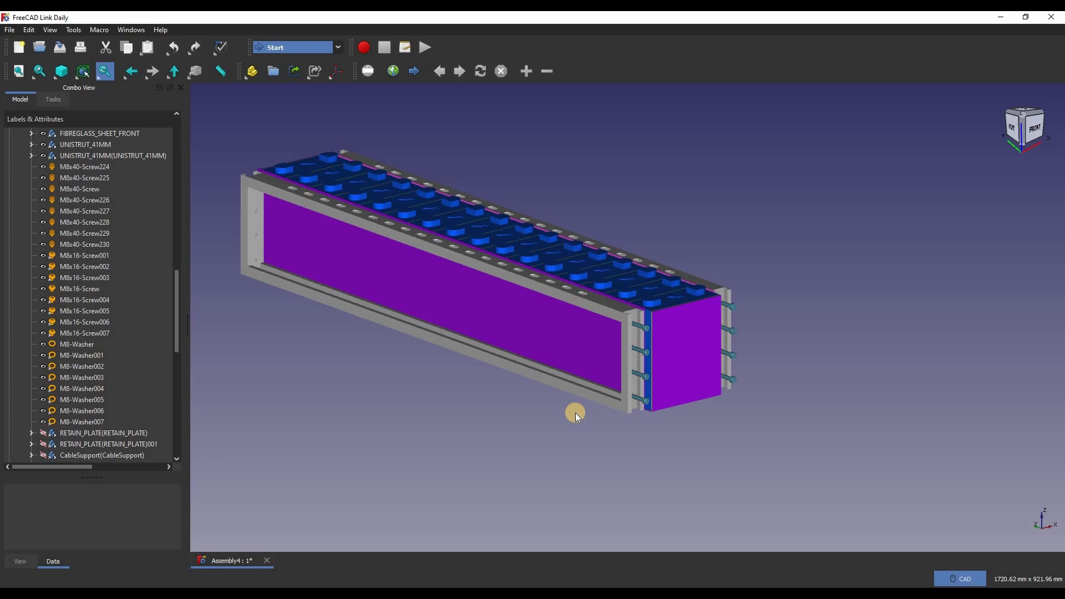
Step: Show both red retaining plates and the cable support rail, framing the end plate
scroll(45, 394, "down", 1)
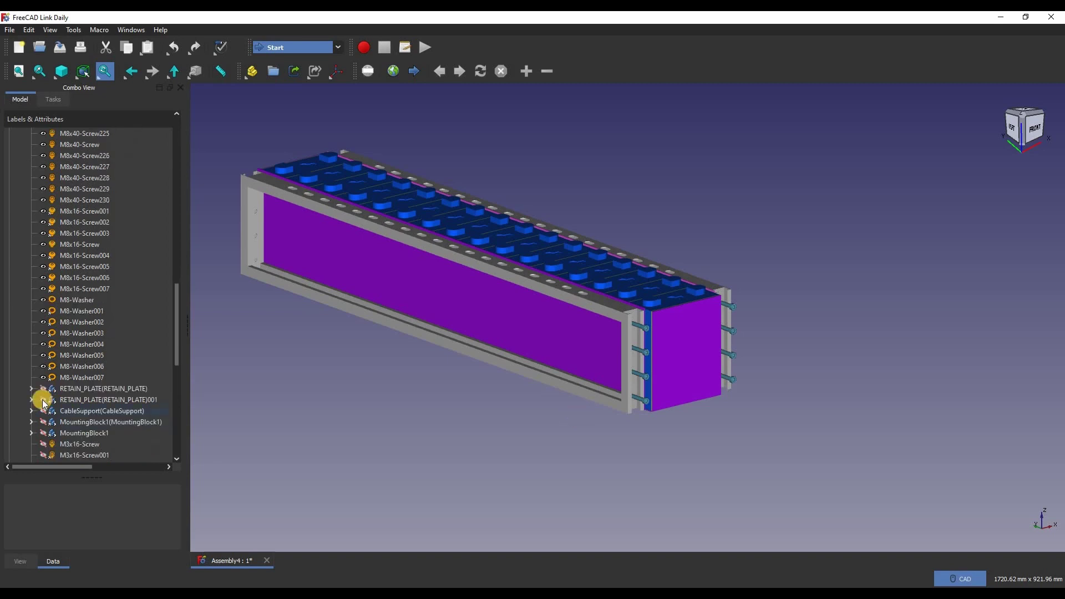
left_click(43, 400)
left_click(43, 389)
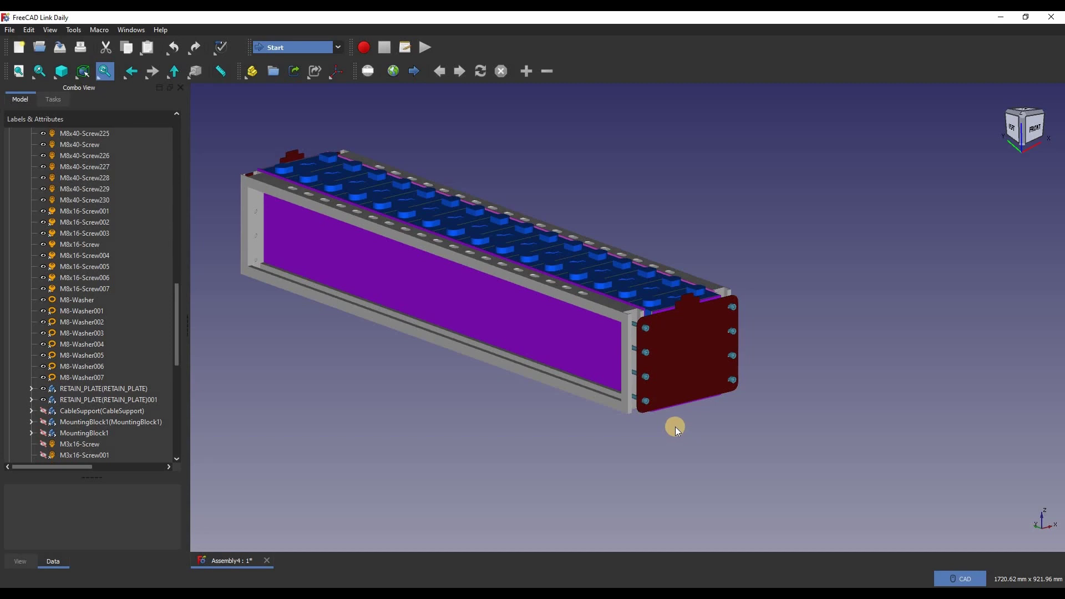
scroll(675, 427, "up", 5)
middle_click_drag(608, 461, 593, 470)
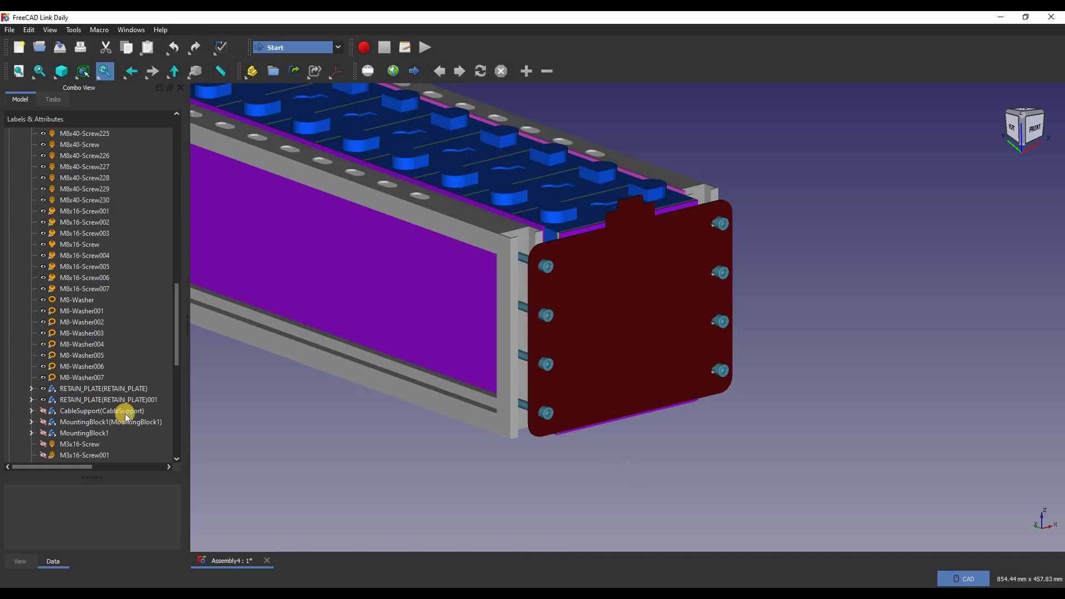
left_click(44, 411)
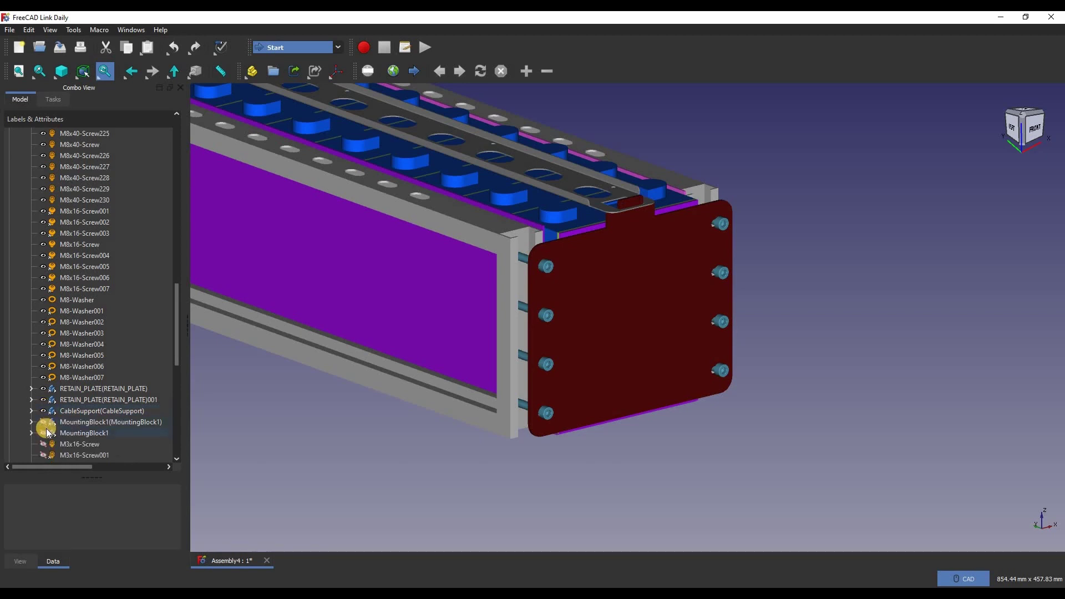
Step: Show the mounting block and small screws, then fit the whole assembly (V, F)
left_click(46, 433)
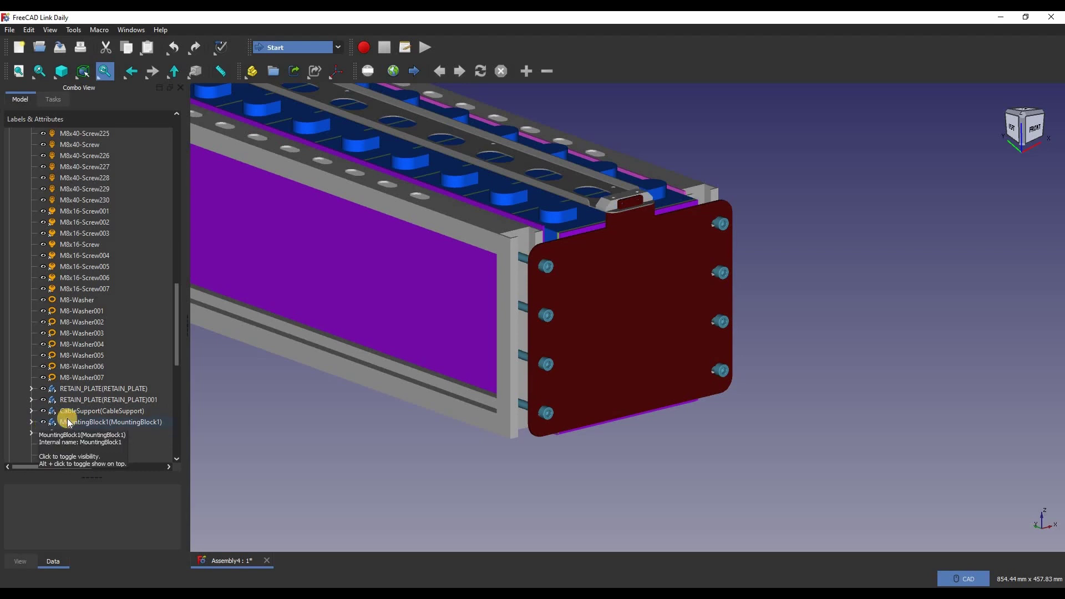
scroll(78, 388, "down", 2)
scroll(70, 427, "down", 3)
key("v")
key("f")
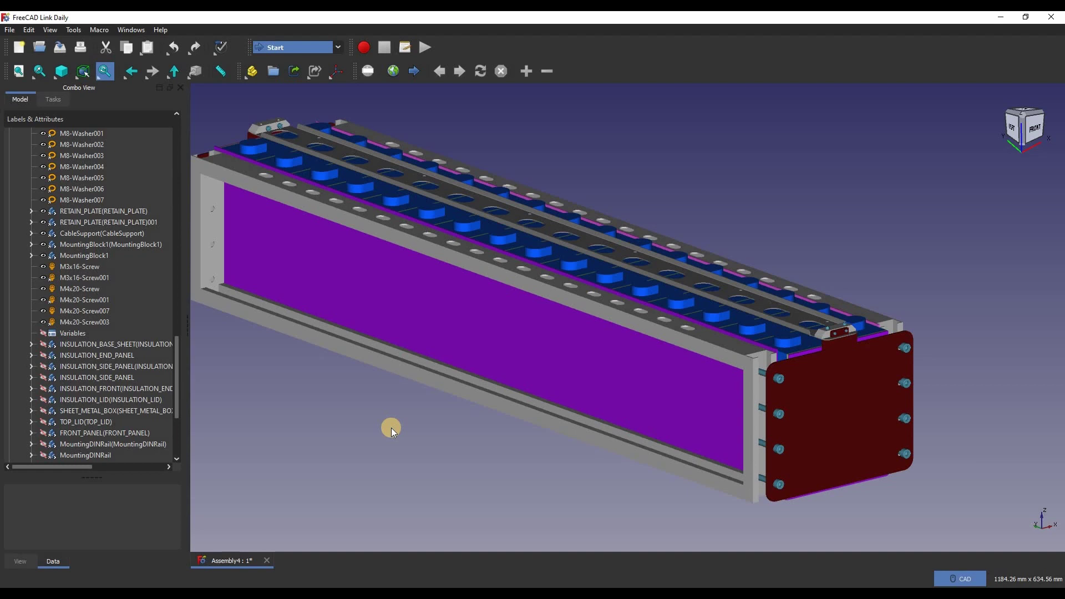
Step: Show the insulation lid, side panel, end panel and base sheet
middle_click_drag(391, 427, 430, 408)
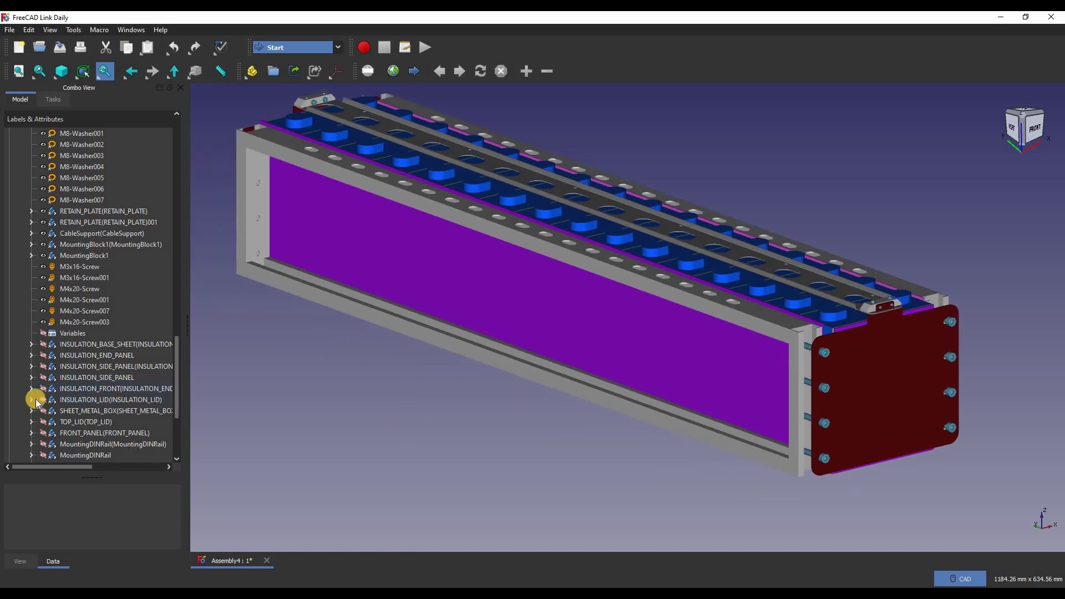
left_click(43, 399)
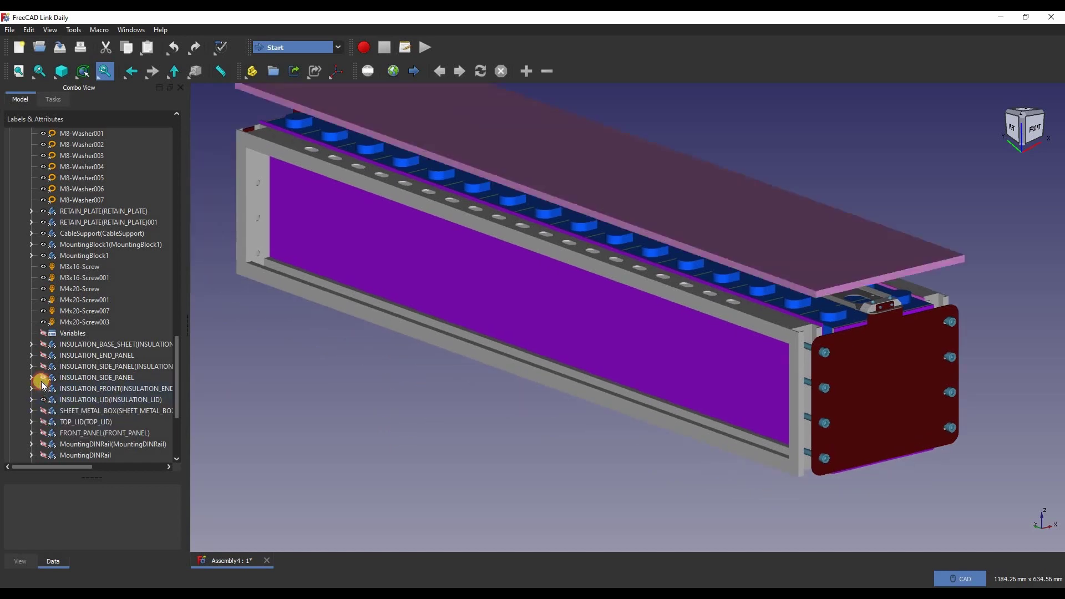
left_click(42, 366)
left_click(42, 355)
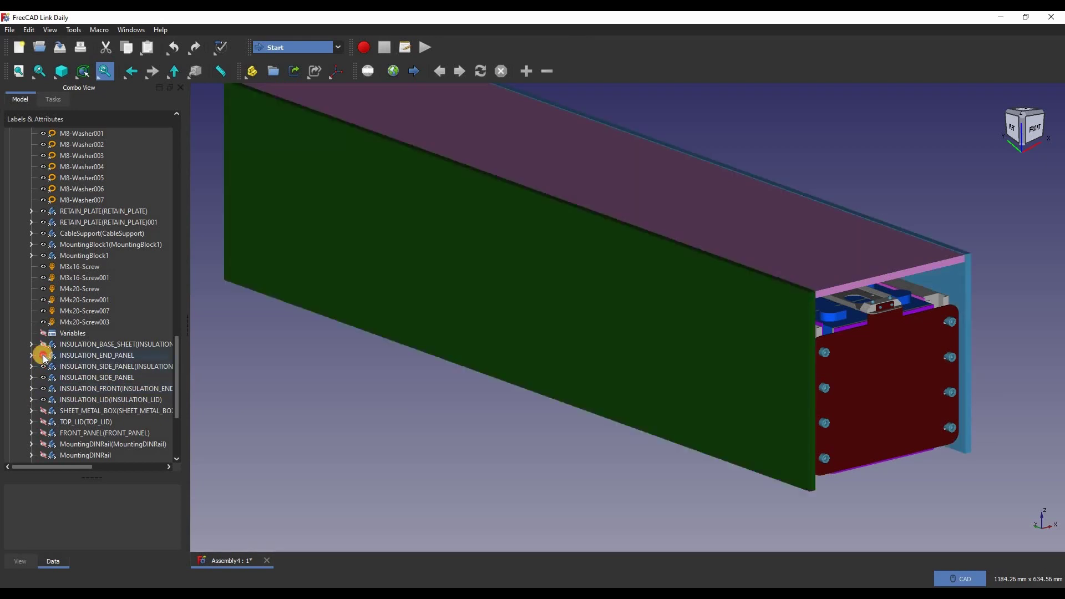
left_click(43, 345)
Step: Show the grey SHEET_METAL_BOX around the insulated cell block
middle_click_drag(406, 412, 173, 374)
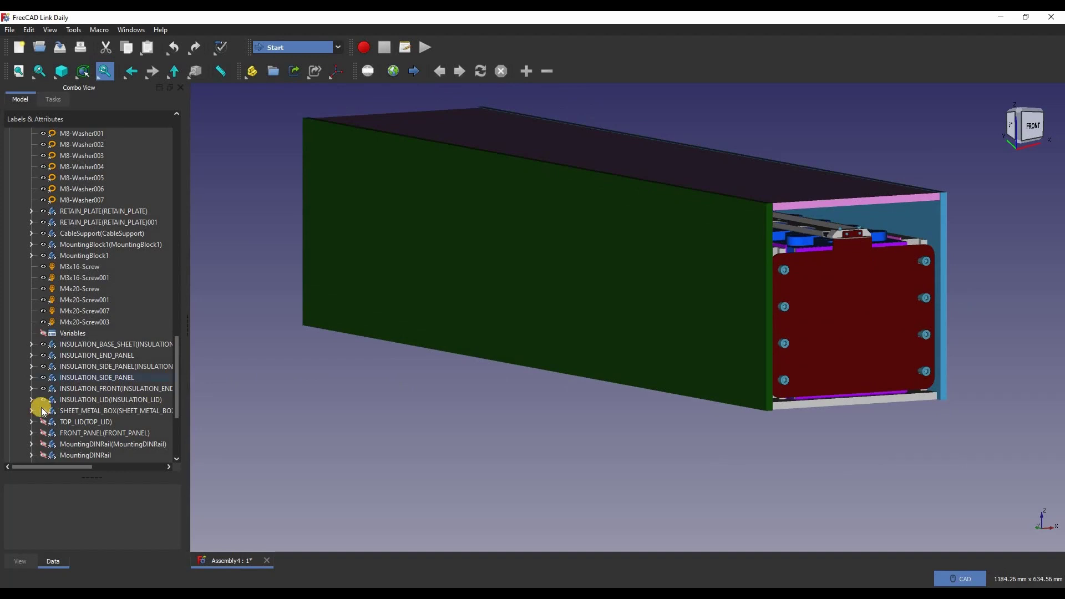
scroll(58, 411, "down", 1)
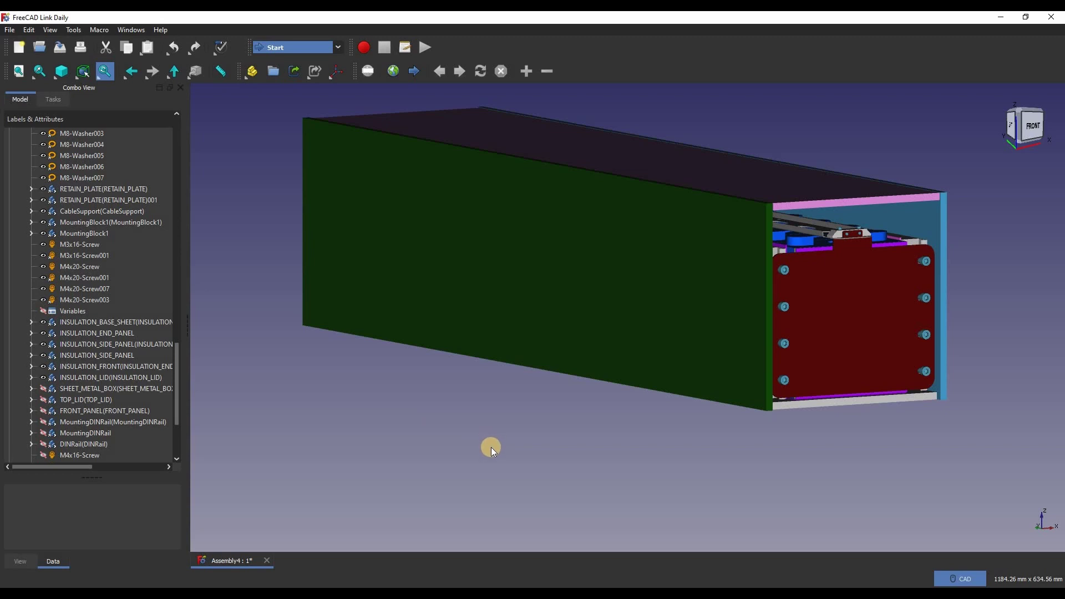
left_click(43, 389)
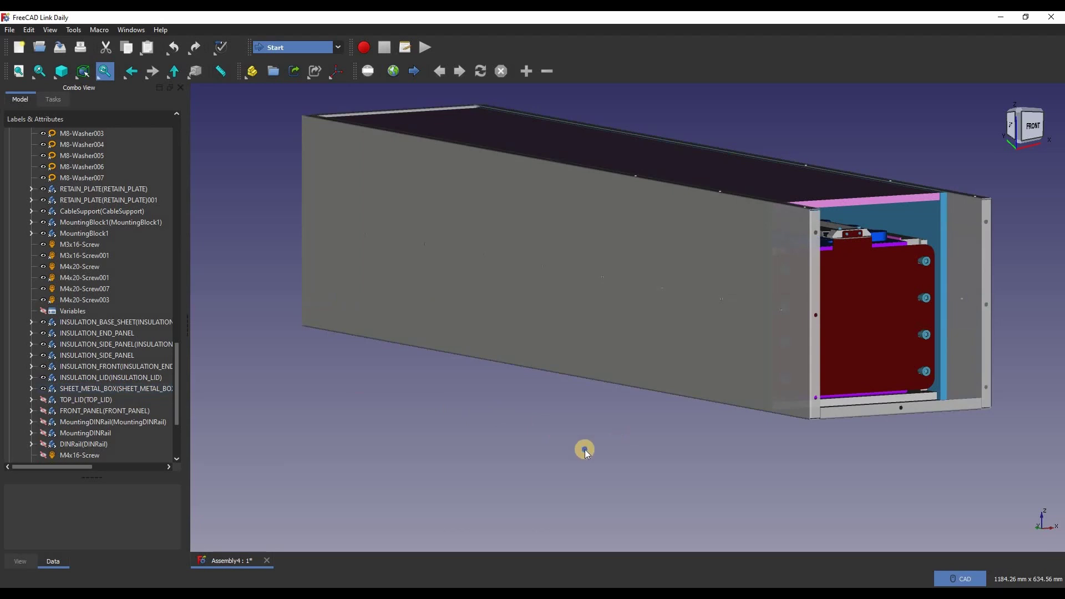
Step: Switch to the front view (key 1) to face the front panel and its cutouts
middle_click_drag(531, 460, 557, 458)
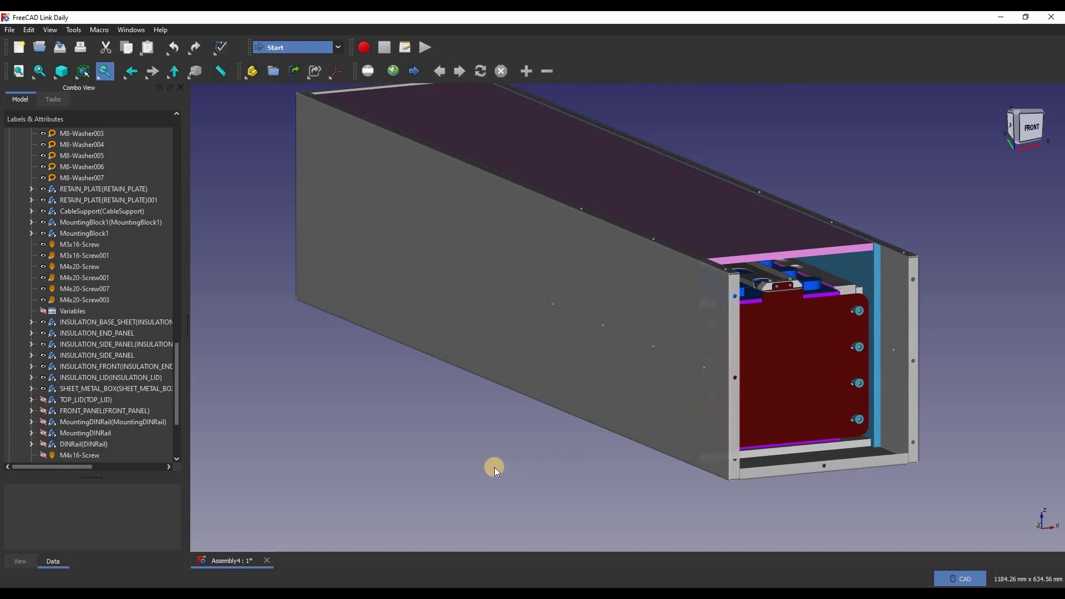
key("1")
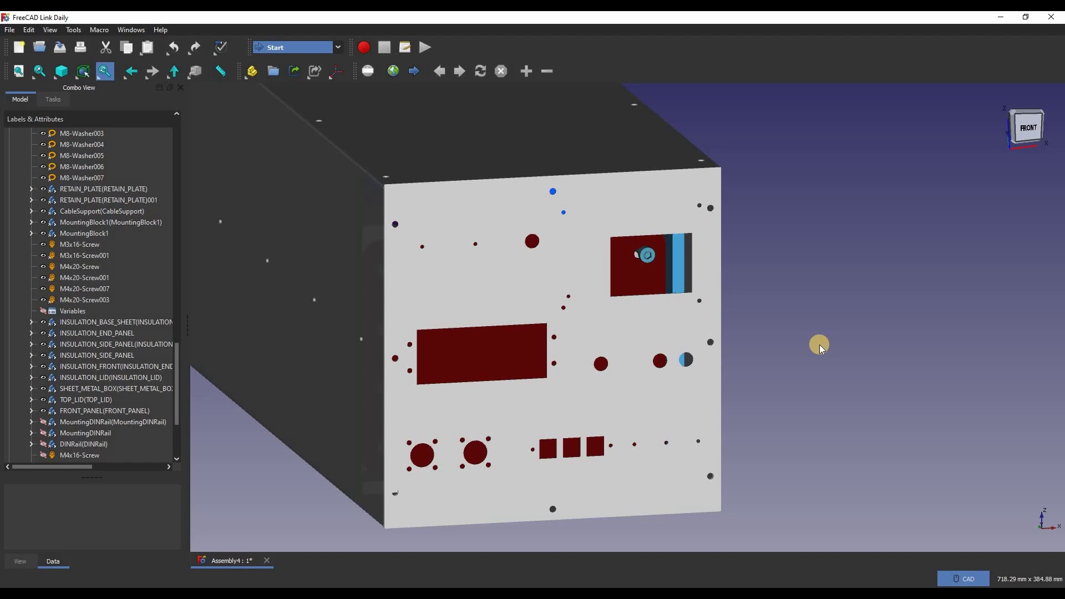
Step: Show MountingDINRail, the pink DINRail and the M4x16 screws beside it
scroll(50, 402, "down", 1)
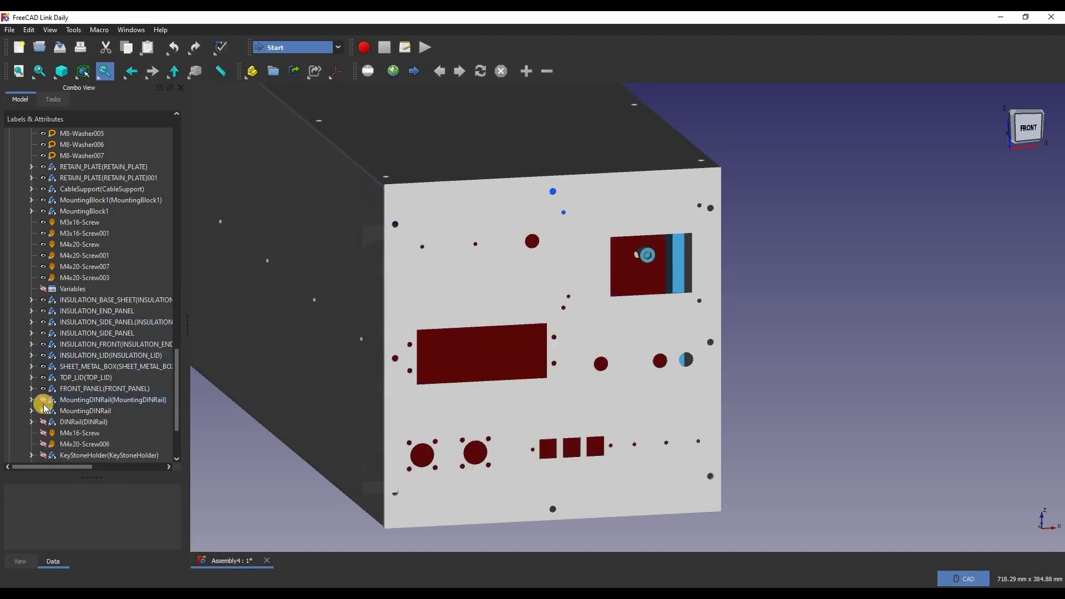
left_click(44, 411)
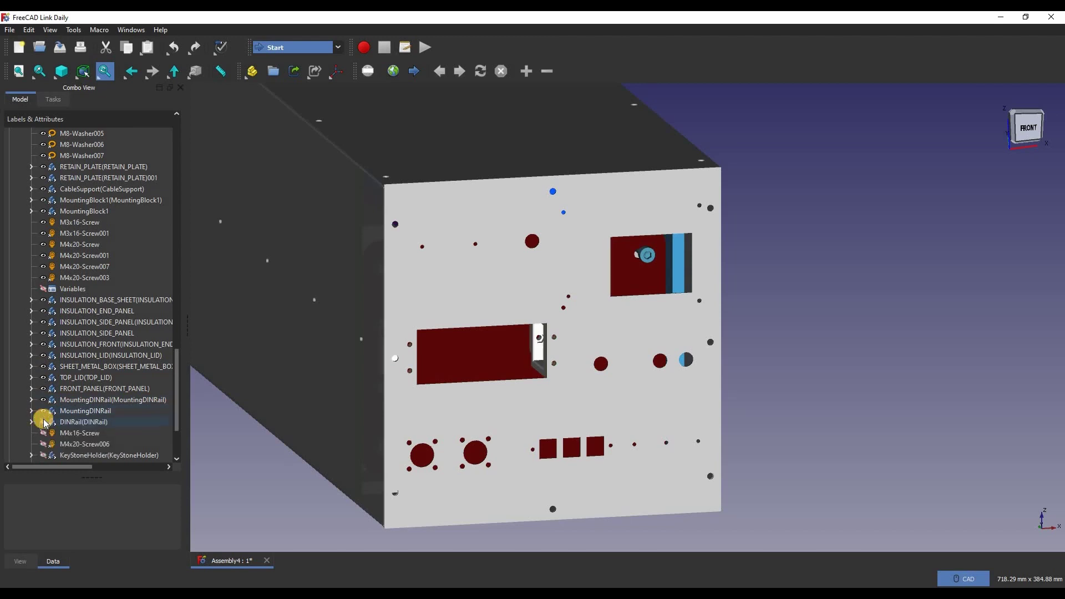
left_click(44, 422)
scroll(43, 417, "down", 2)
left_click(44, 389)
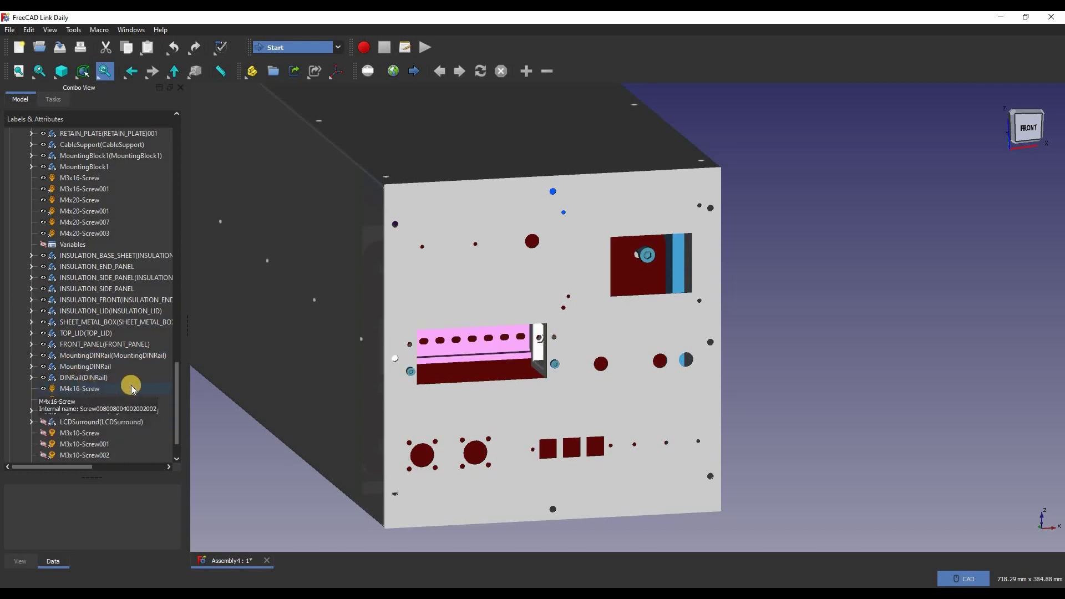